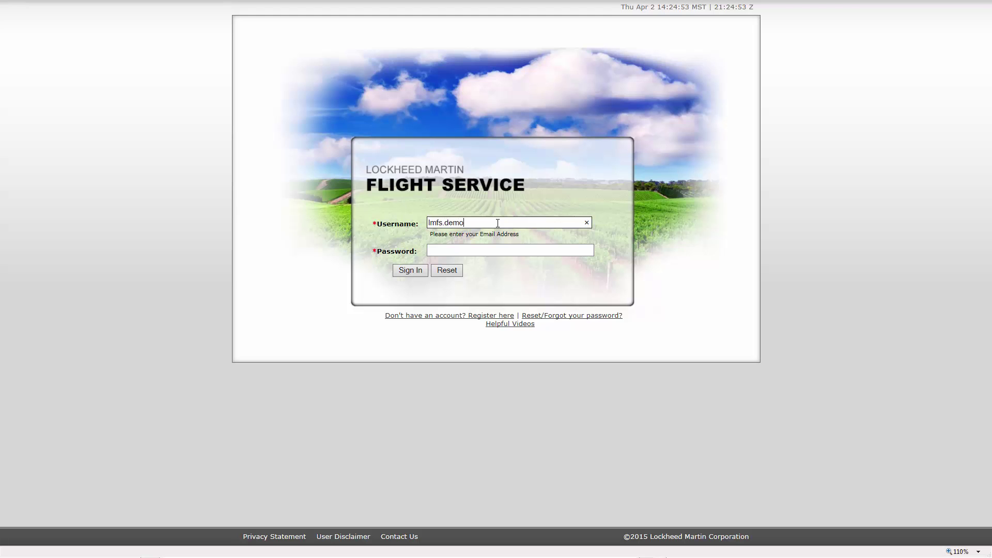
- Enter the demo account's password and sign in to Flight Service
{"action": "key", "text": "Tab"}
{"action": "type", "text": "•••••••••"}
{"action": "left_click", "coordinate": [410, 271]}
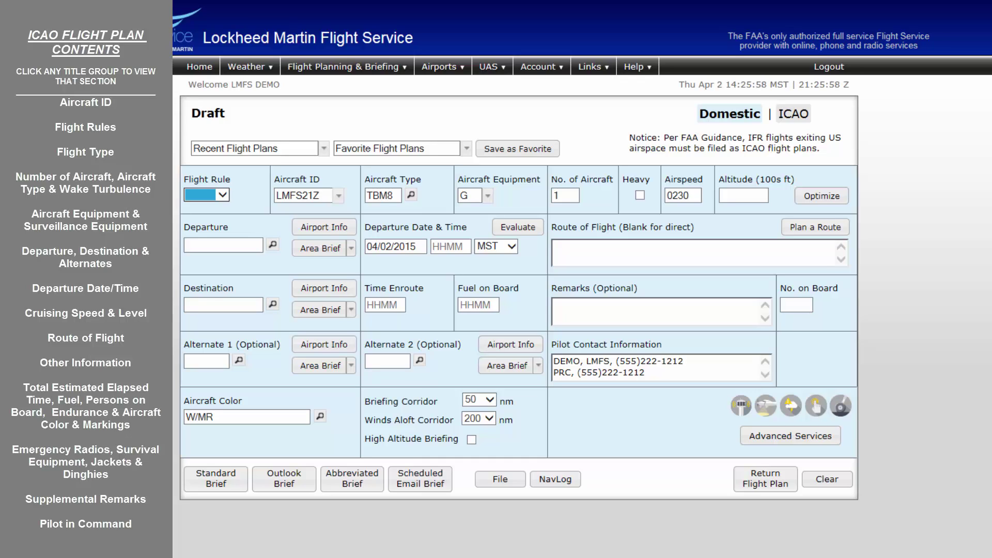
- Switch the draft flight plan from the Domestic layout to ICAO format
{"action": "left_click", "coordinate": [782, 118]}
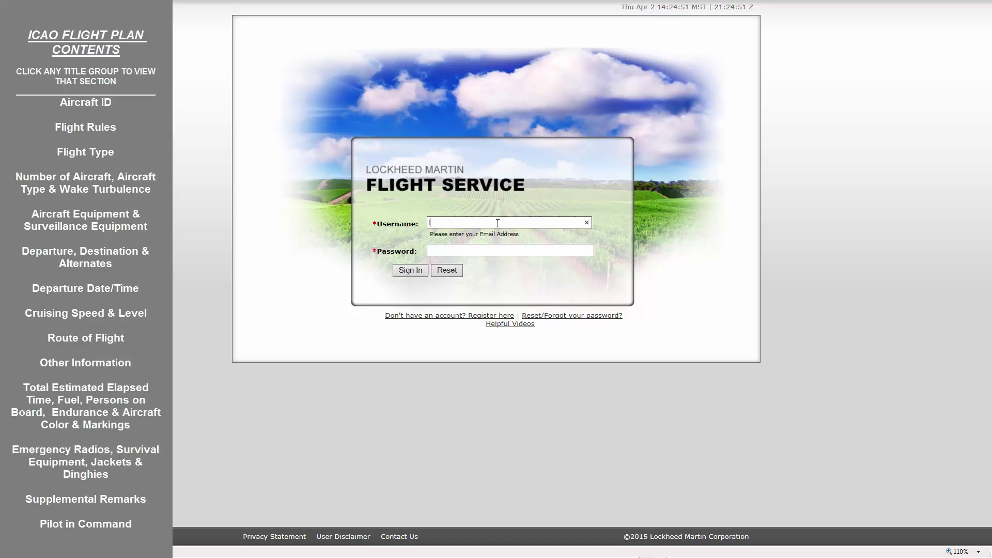
- Sign back in with the demo account's e-mail and password
{"action": "key", "text": "Tab"}
{"action": "type", "text": "•••••••••"}
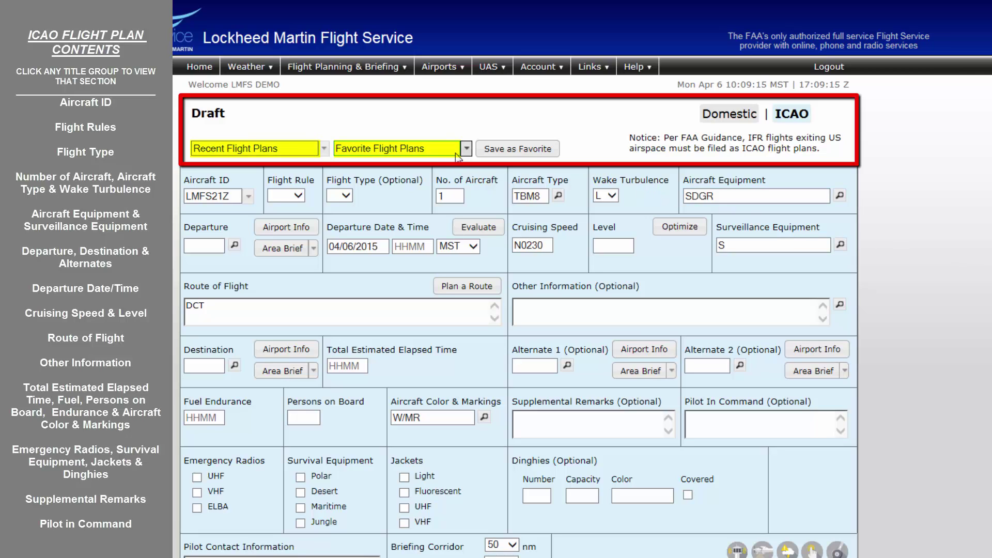
- Load the KSEA TO KBOS plan from the Favorite Flight Plans list
{"action": "left_click", "coordinate": [455, 153]}
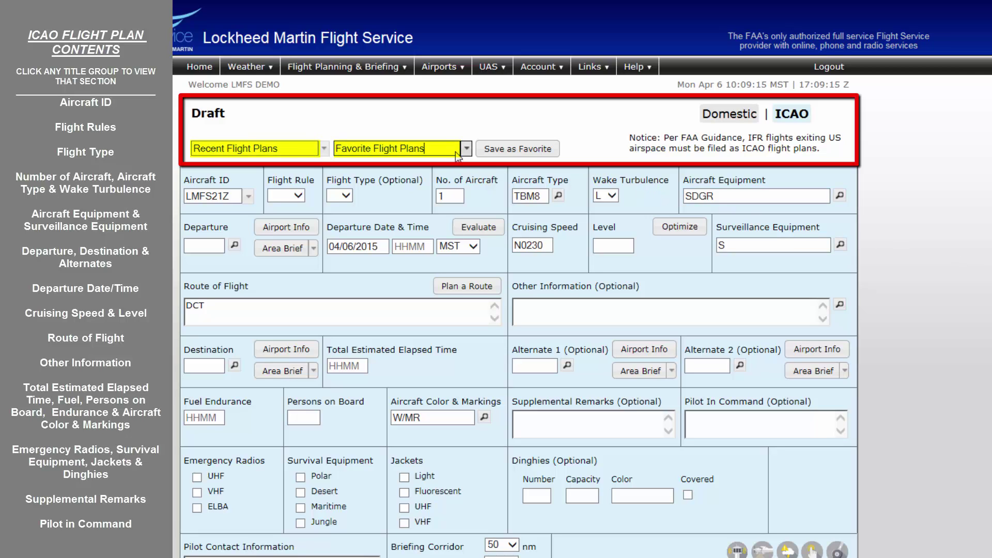
{"action": "left_click", "coordinate": [455, 152]}
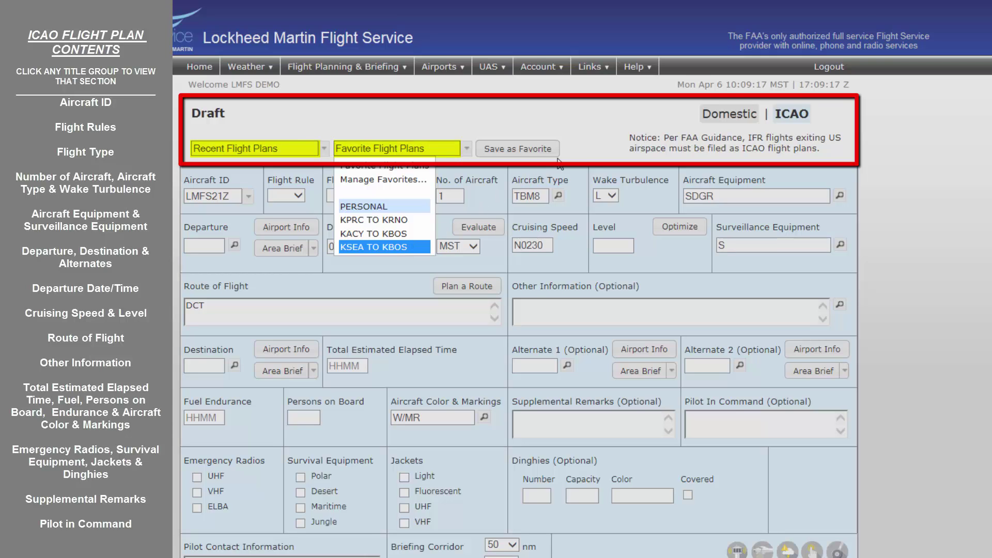
{"action": "key", "text": "Return"}
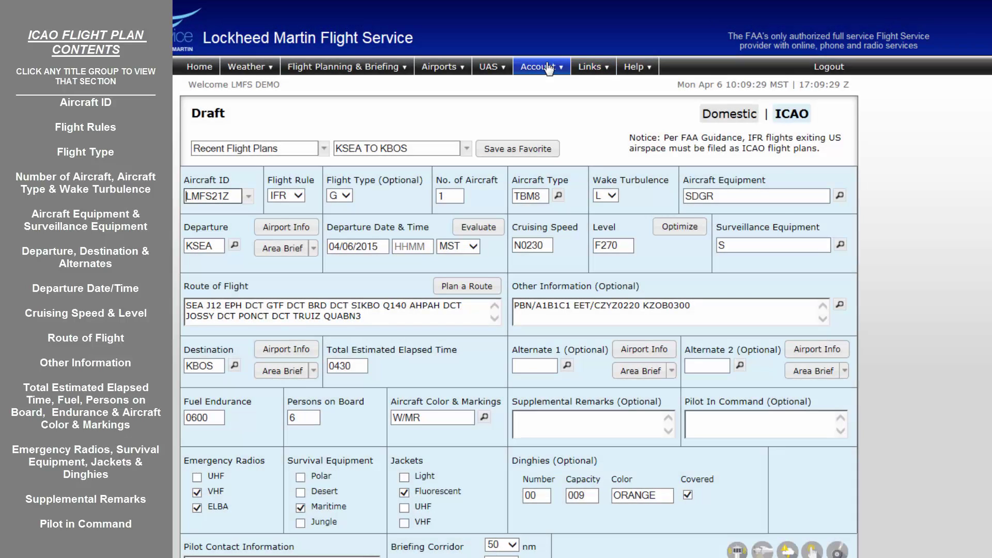
{"action": "left_click", "coordinate": [548, 68]}
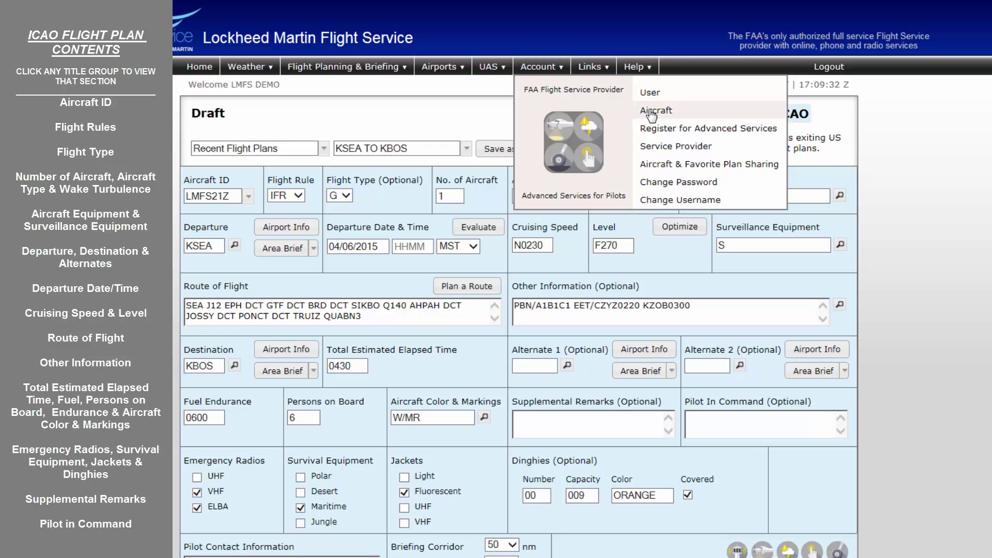
{"action": "left_click", "coordinate": [652, 112]}
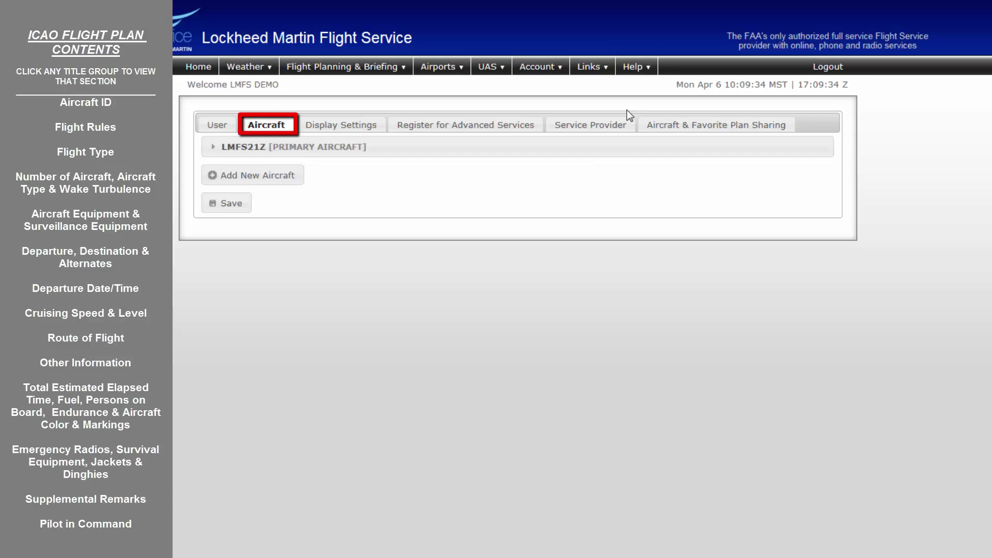
{"action": "left_click", "coordinate": [301, 148]}
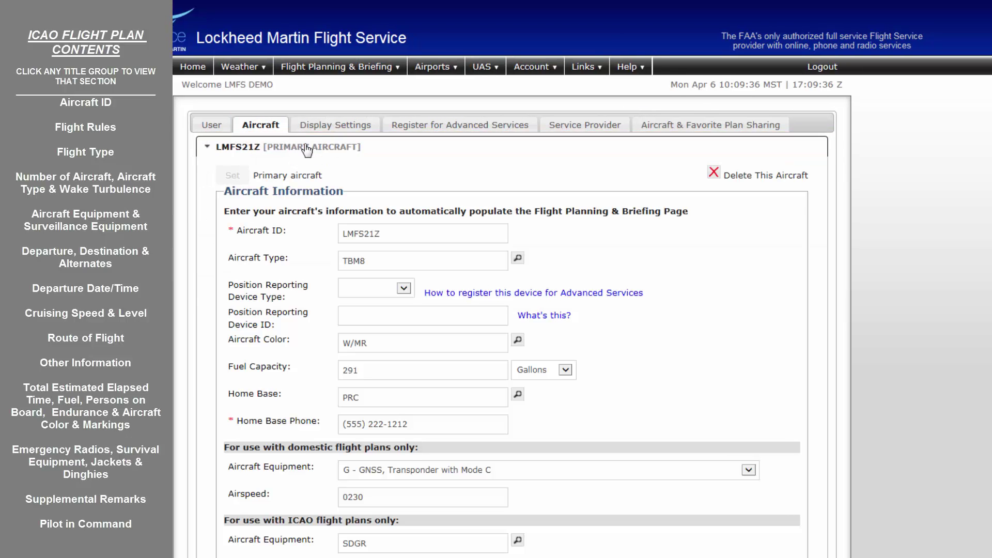
{"action": "scroll", "coordinate": [496, 310], "scroll_direction": "down", "scroll_amount": 5}
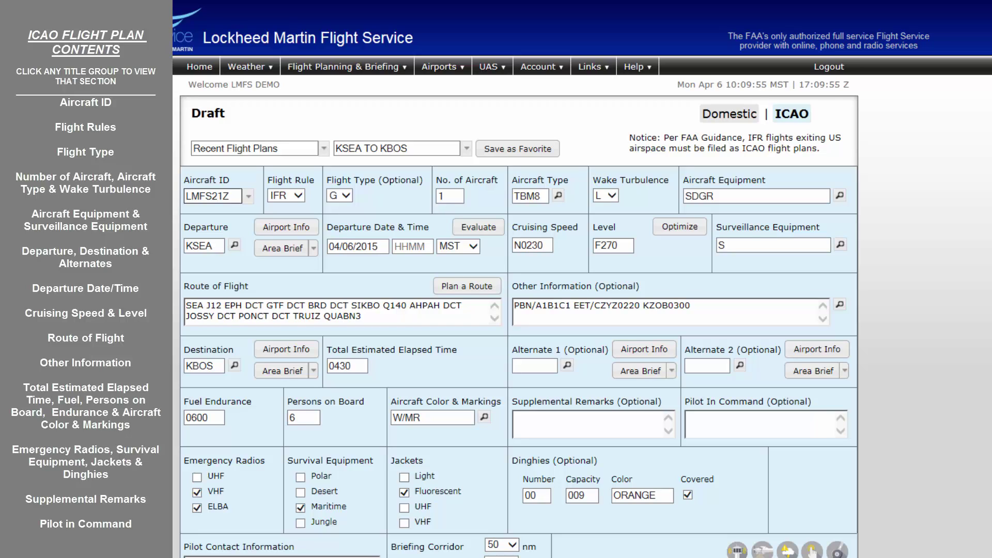
- Show the help for Aircraft ID, Flight Rule, Flight Type, No. of Aircraft and Aircraft Type in turn
{"action": "left_click", "coordinate": [205, 180]}
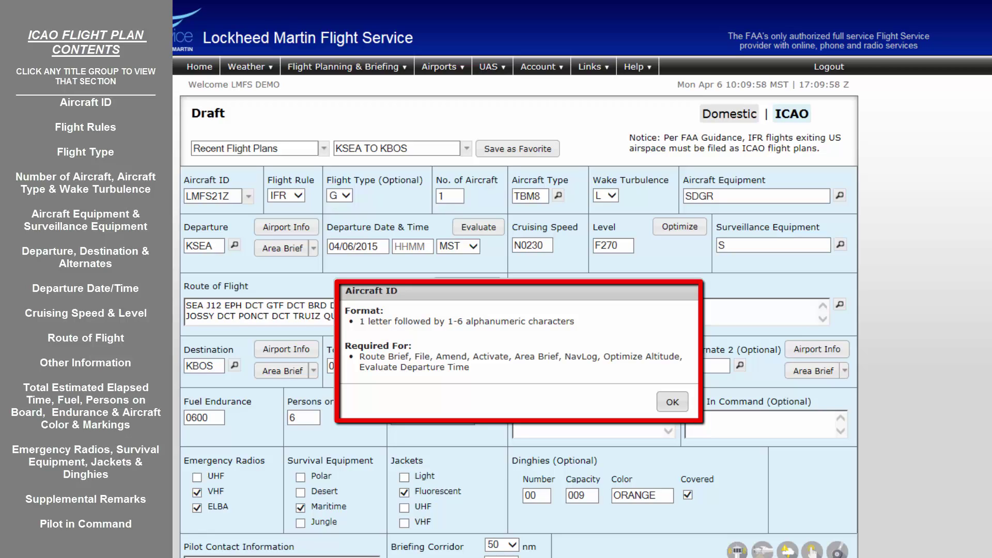
{"action": "left_click", "coordinate": [281, 183]}
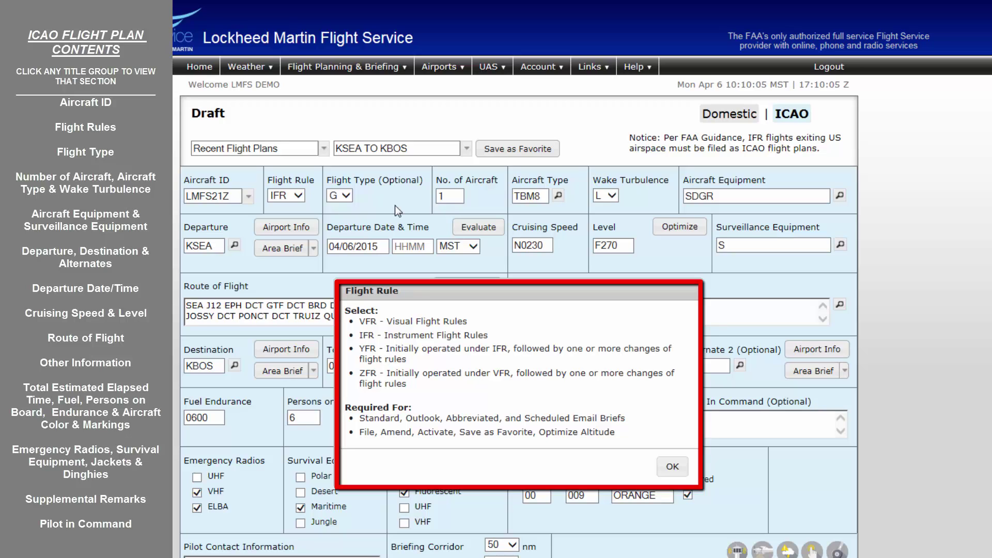
{"action": "left_click", "coordinate": [392, 182]}
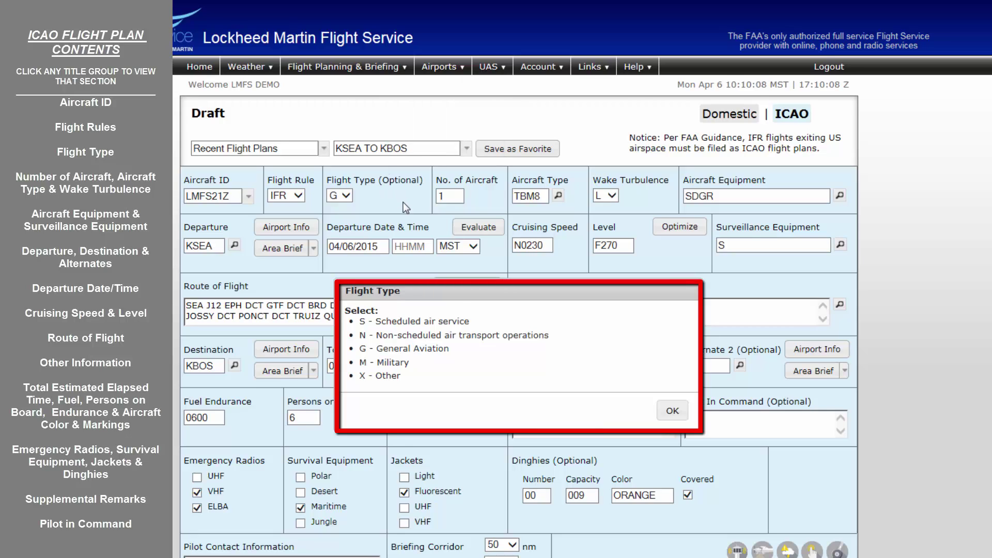
{"action": "left_click", "coordinate": [466, 180]}
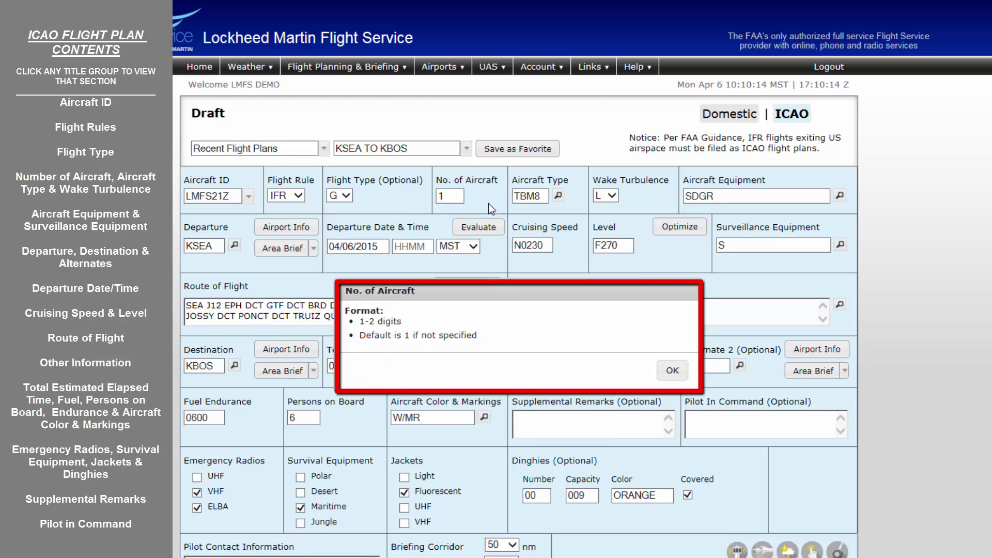
{"action": "left_click", "coordinate": [555, 181]}
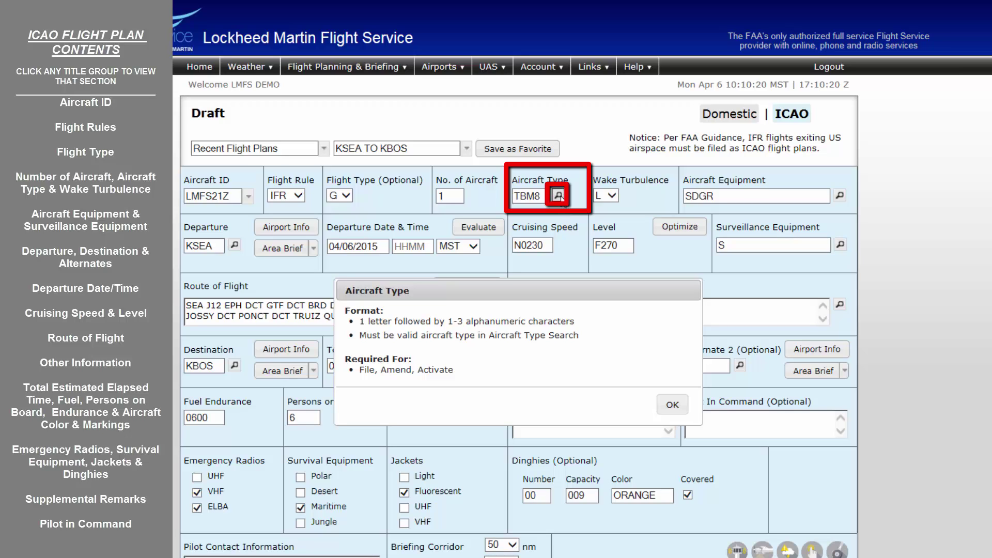
- Look up TBM8 in the aircraft type search and select the SOCATA TBM-850
{"action": "left_click", "coordinate": [558, 195]}
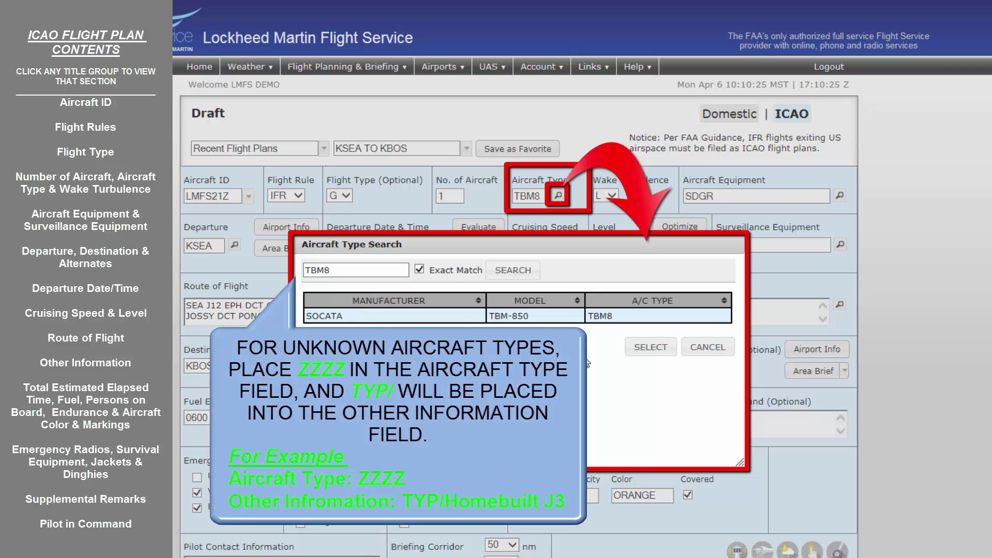
{"action": "left_click", "coordinate": [644, 349]}
{"action": "left_click", "coordinate": [644, 351]}
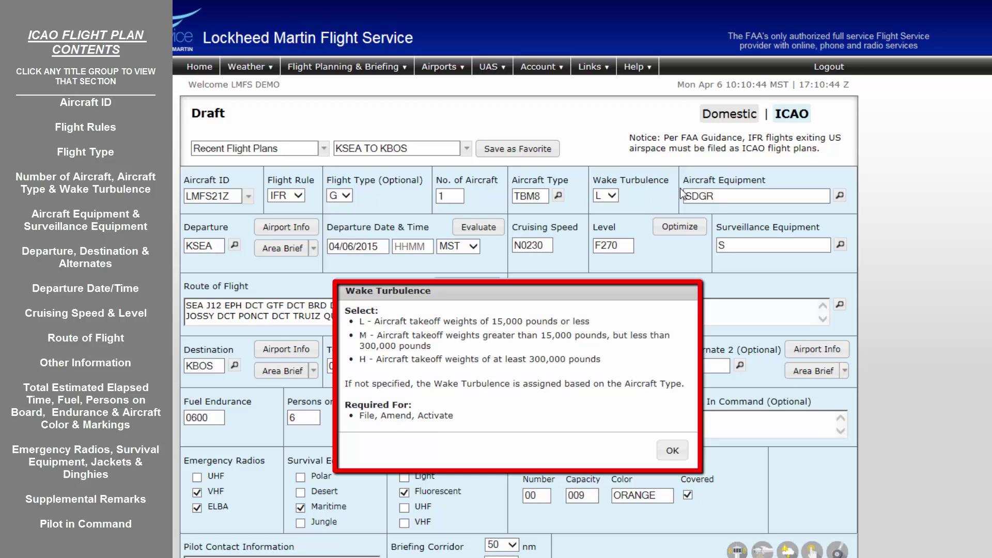
- Show the Aircraft Equipment help: 1-64 alphanumeric characters, required for File, Amend, Activate
{"action": "left_click", "coordinate": [714, 184]}
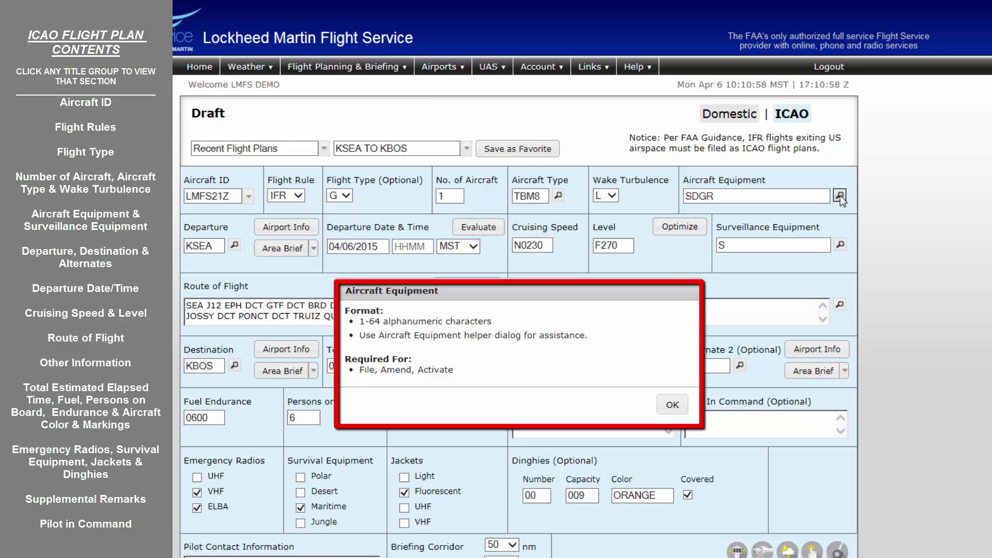
- Review the aircraft equipment checklist, keeping SDGR as the equipment code
{"action": "left_click", "coordinate": [839, 196]}
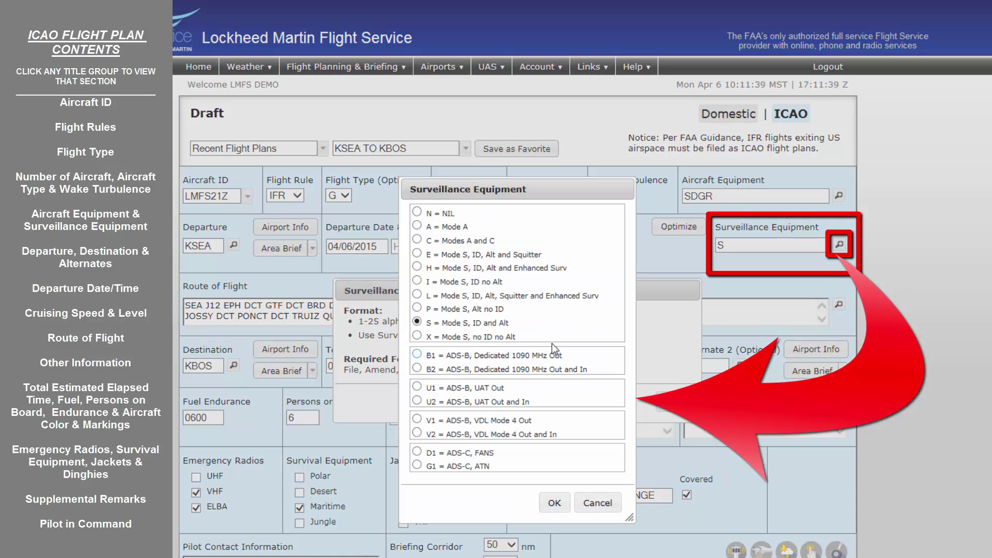
- Accept S = Mode S, ID and Alt as the surveillance equipment
{"action": "left_click", "coordinate": [550, 502]}
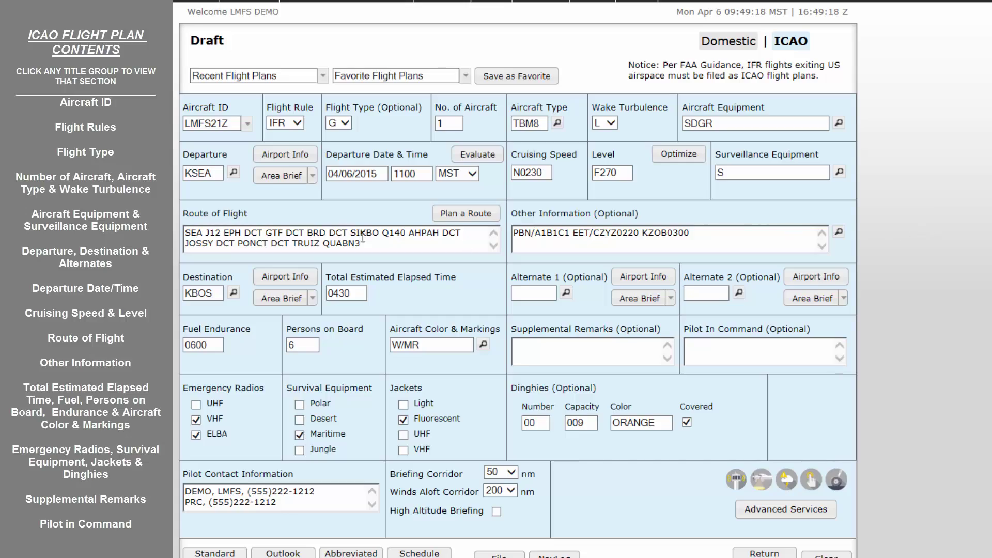
- Change departure KSEA to ZZZZ with DEP/K8W4 in Other Information, then show Departure Date & Time help
{"action": "double_click", "coordinate": [218, 180]}
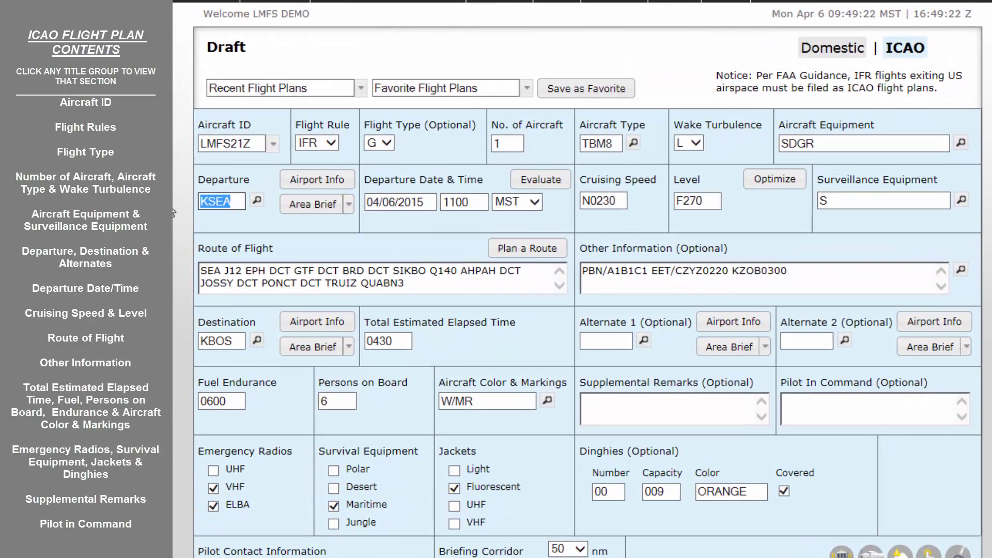
{"action": "type", "text": "ZZZZ"}
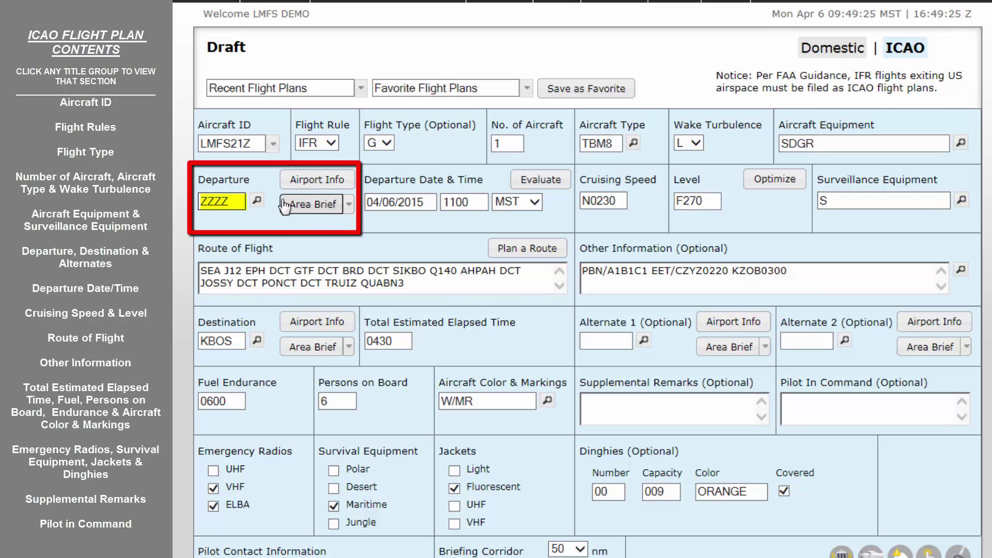
{"action": "key", "text": "Tab"}
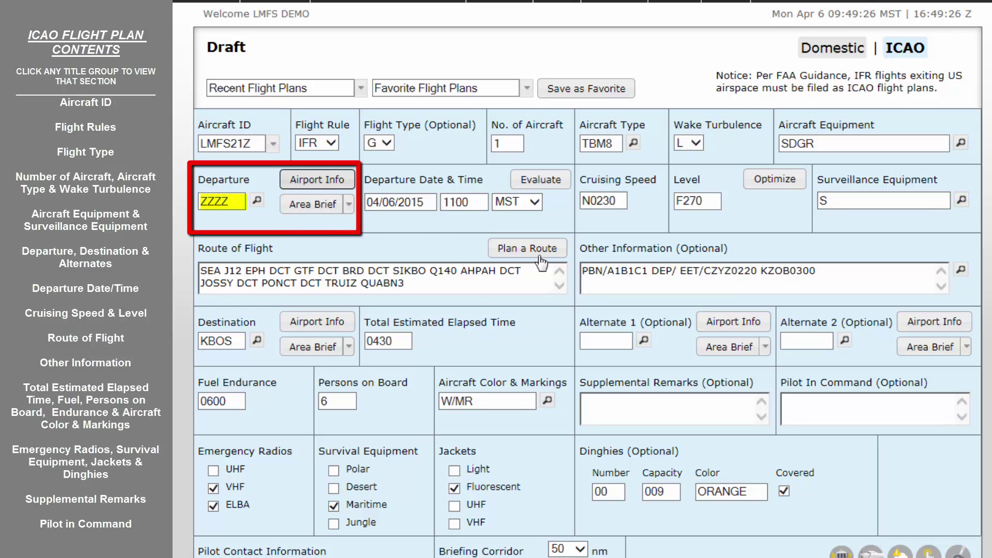
{"action": "left_click", "coordinate": [680, 269]}
{"action": "type", "text": "DEP/"}
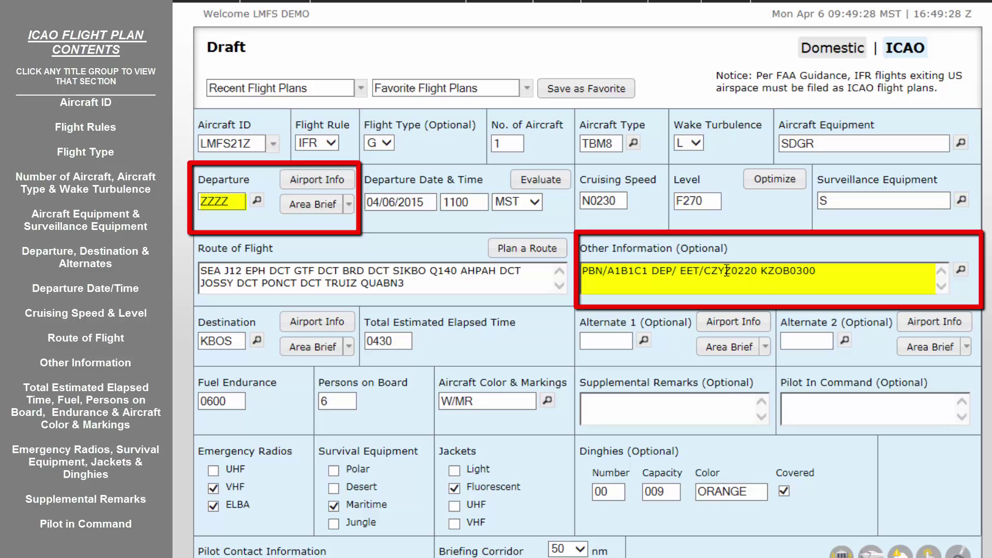
{"action": "type", "text": "K8W4"}
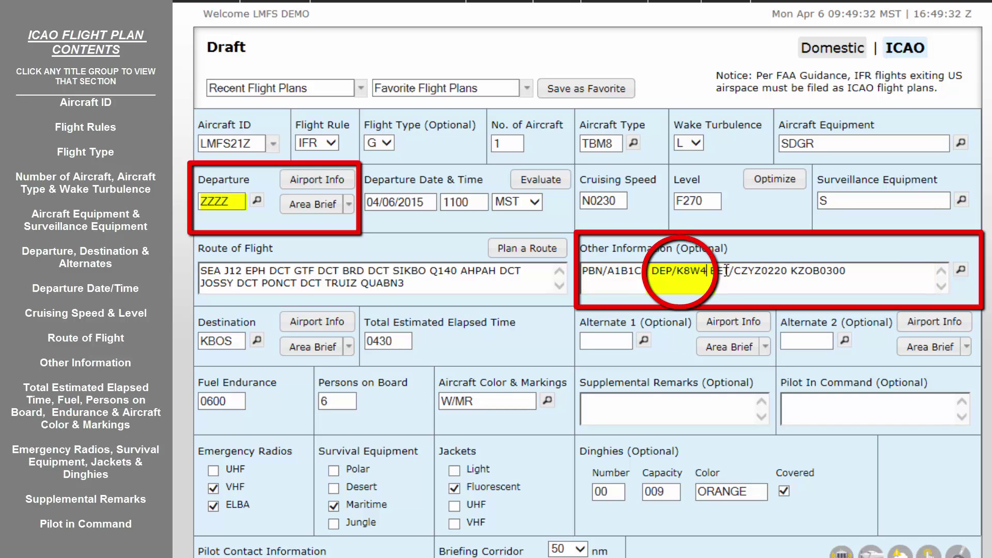
{"action": "key", "text": "Tab"}
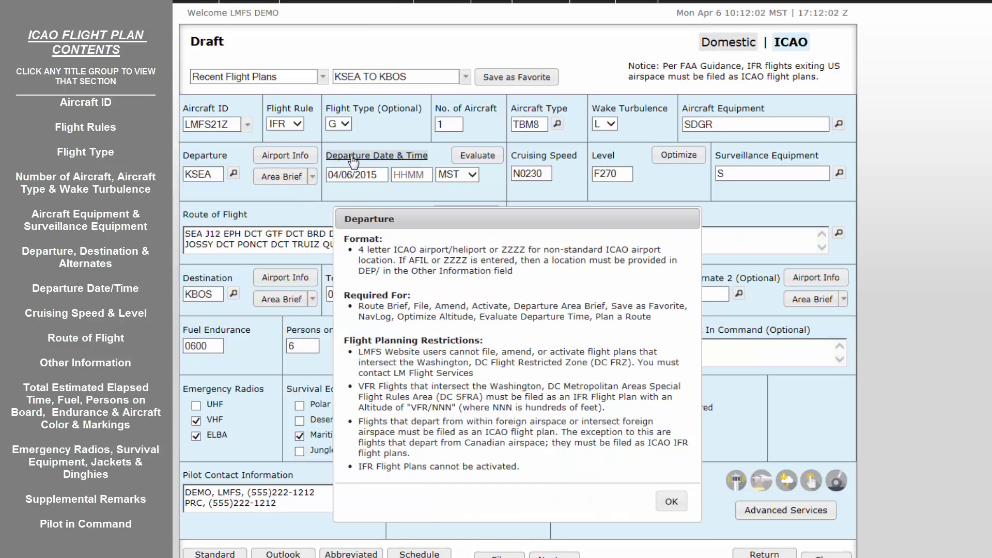
{"action": "left_click", "coordinate": [376, 155]}
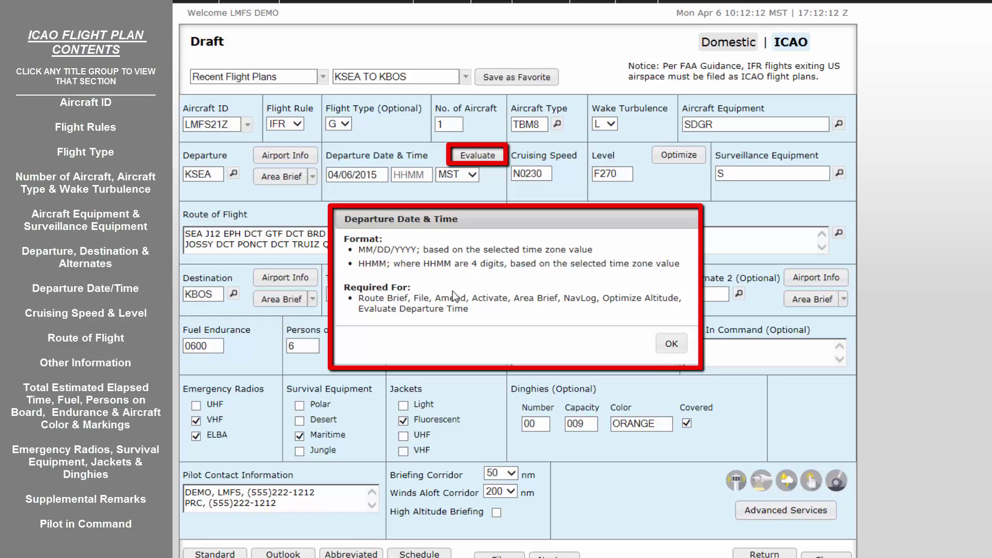
- Switch the help panel from the departure date to the Cruising Speed rules (knots, Mach or KPH)
{"action": "left_click", "coordinate": [572, 157]}
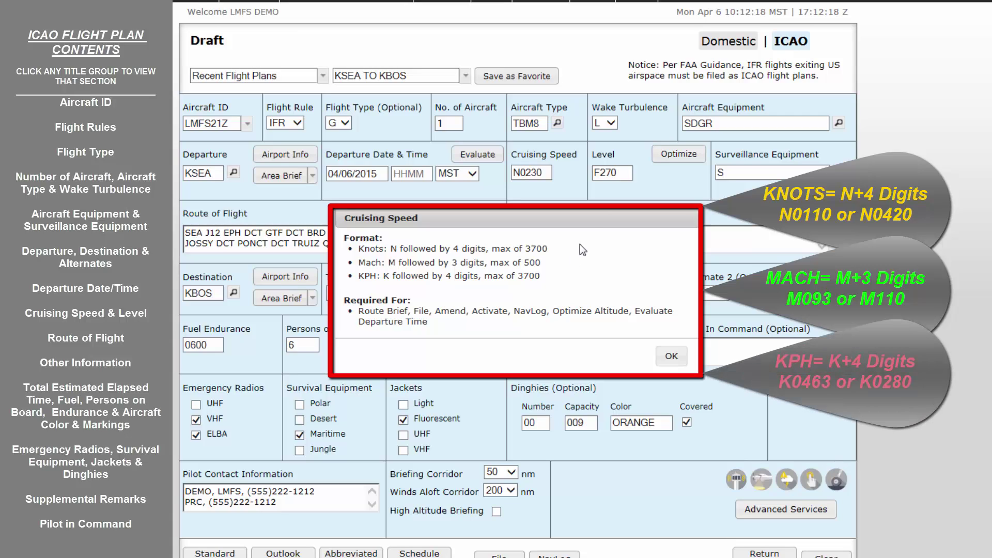
- Switch the help panel to the Level field's format rules
{"action": "left_click", "coordinate": [602, 155]}
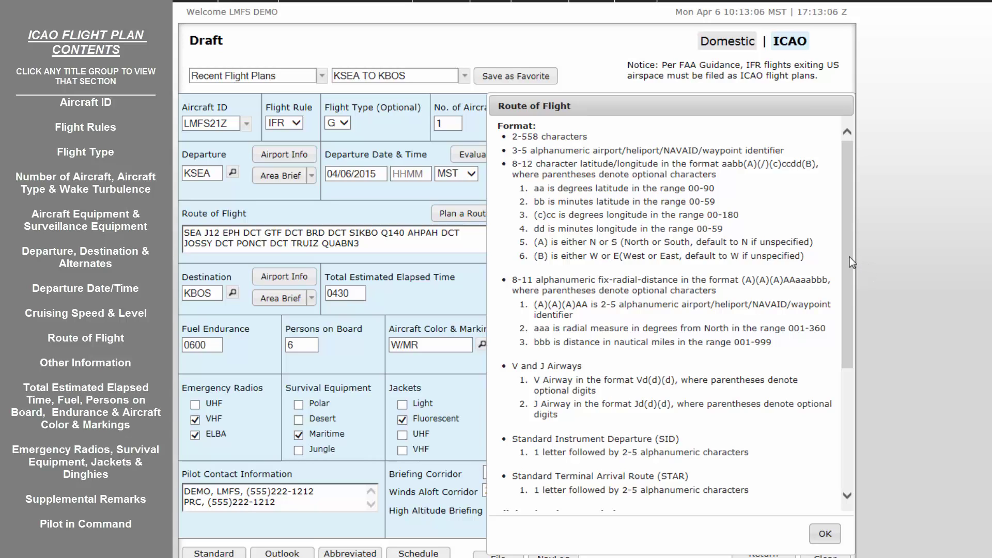
- Scroll through the Route of Flight help text
{"action": "left_click_drag", "start_coordinate": [849, 256], "coordinate": [869, 390]}
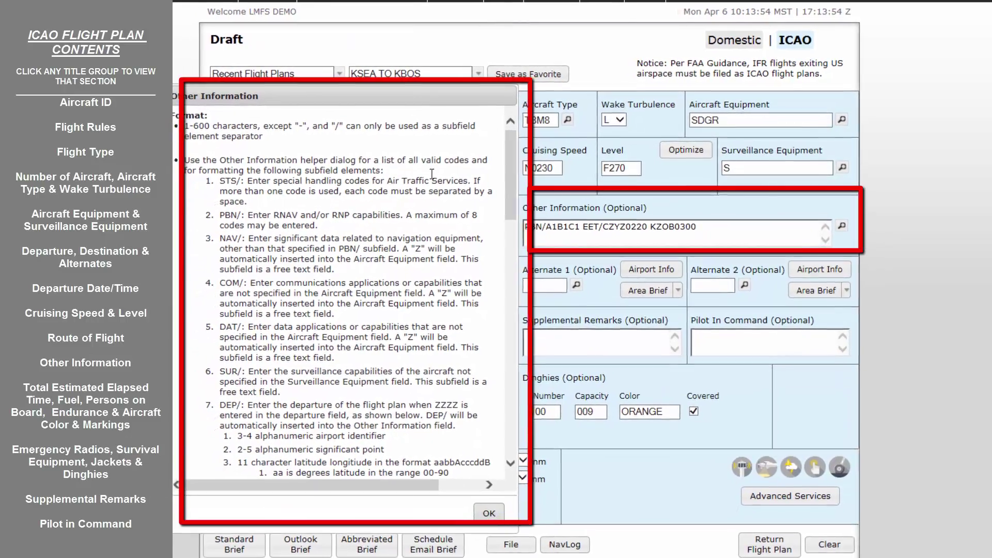
- Delete the trailing ' KZOB0300' so the field ends with EET/CZYZ0220
{"action": "key", "text": "BackSpace"}
{"action": "key", "text": "BackSpace"}
{"action": "key", "text": "BackSpace"}
{"action": "key", "text": "BackSpace"}
{"action": "key", "text": "BackSpace"}
{"action": "key", "text": "BackSpace"}
{"action": "key", "text": "BackSpace"}
{"action": "key", "text": "BackSpace"}
{"action": "key", "text": "BackSpace"}
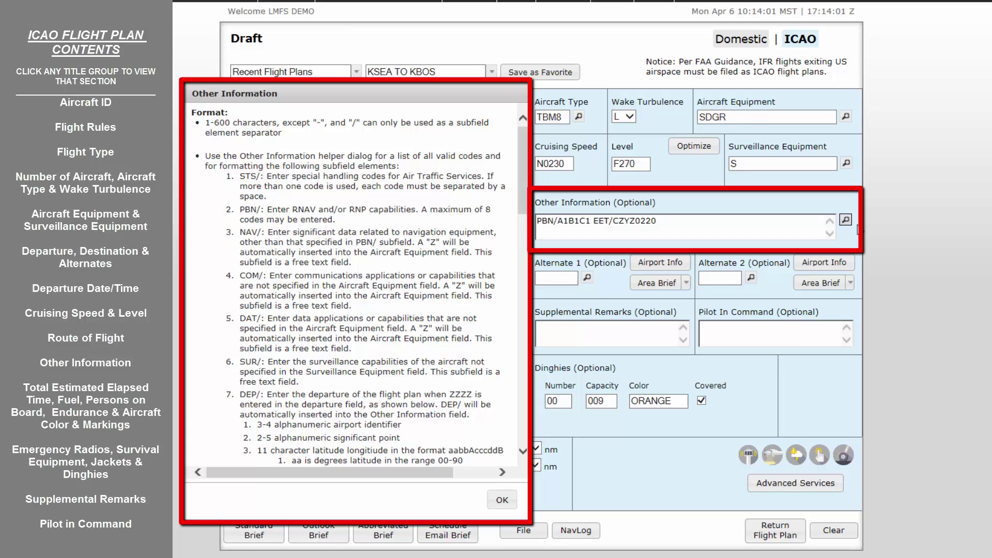
{"action": "left_click", "coordinate": [845, 219]}
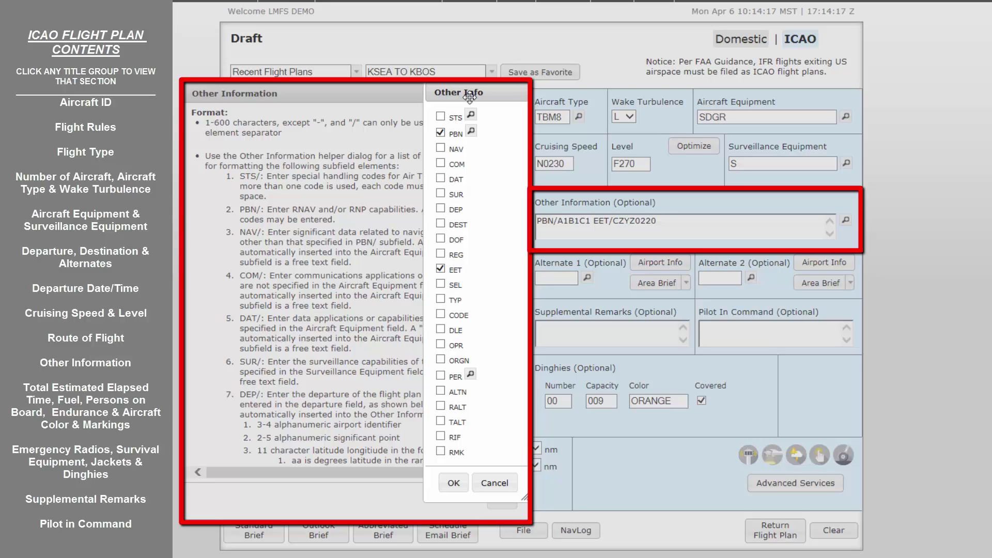
{"action": "left_click", "coordinate": [452, 486]}
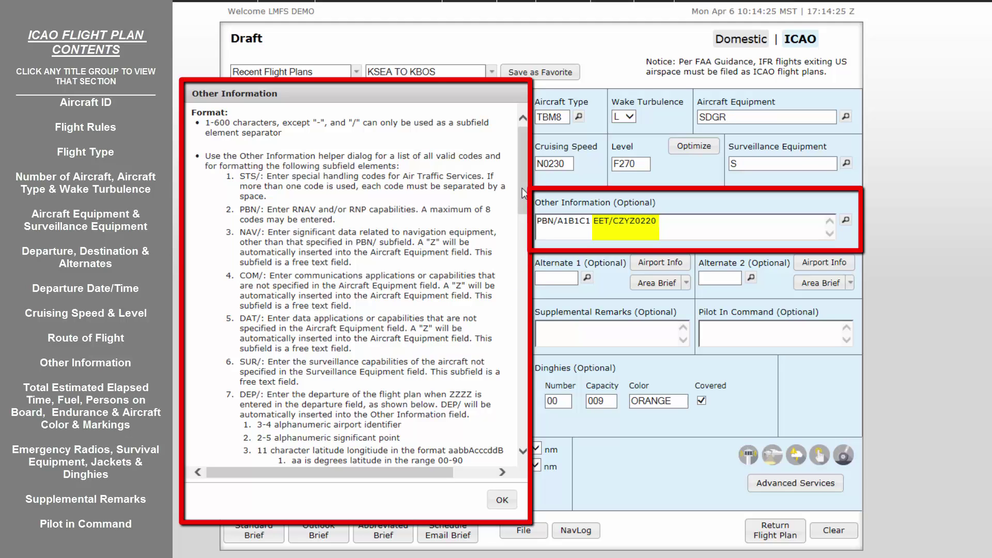
- Scroll down through the Other Information help text
{"action": "left_click_drag", "start_coordinate": [522, 188], "coordinate": [525, 208]}
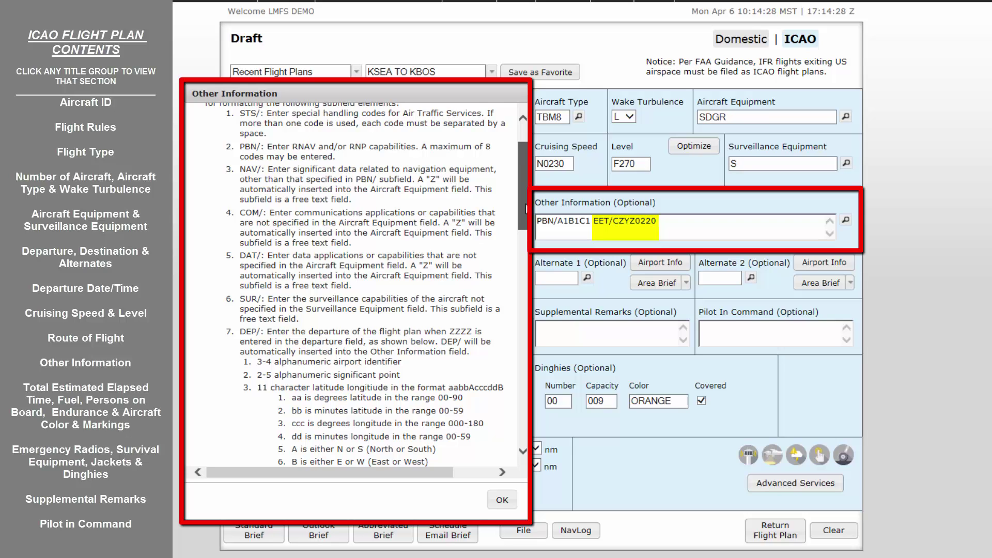
{"action": "left_click_drag", "start_coordinate": [526, 208], "coordinate": [534, 240]}
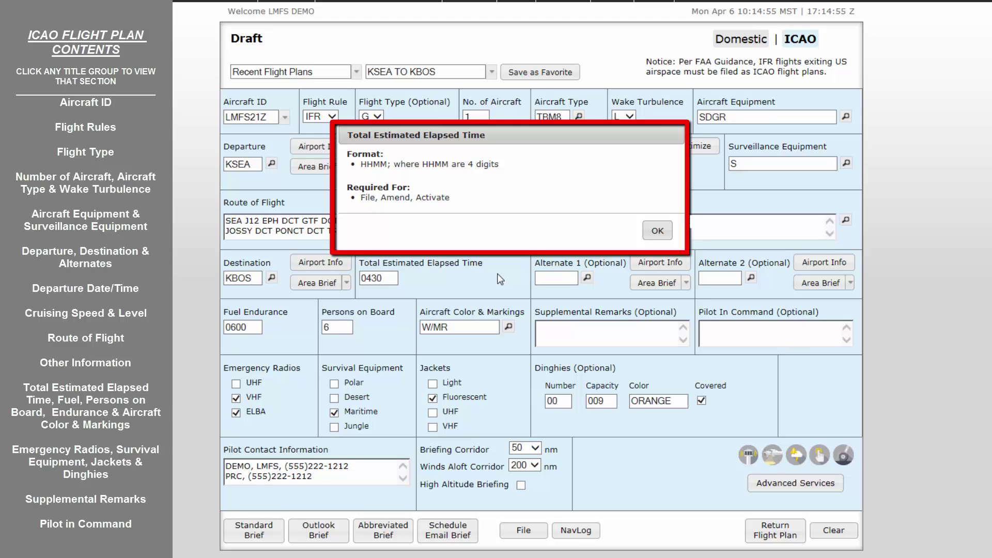
- Step the help through Fuel Endurance, Persons on Board, then Aircraft Color & Markings (1-15 letters, '/' between colors)
{"action": "left_click", "coordinate": [284, 313]}
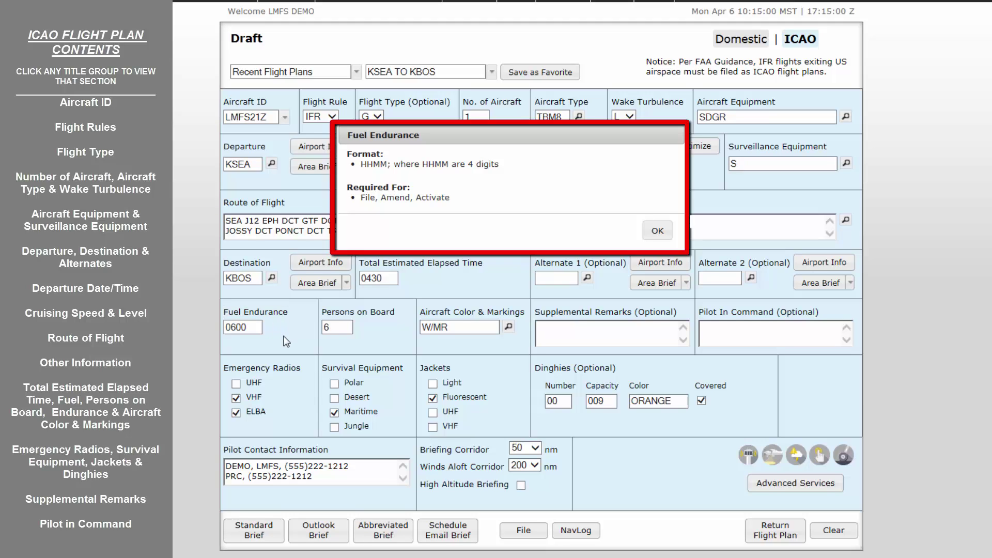
{"action": "left_click", "coordinate": [375, 313]}
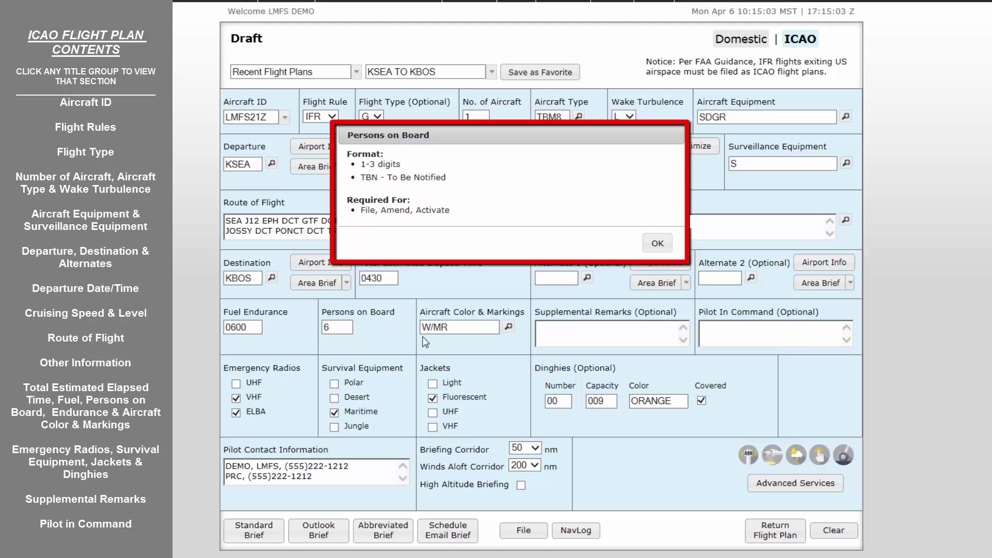
{"action": "left_click", "coordinate": [487, 316]}
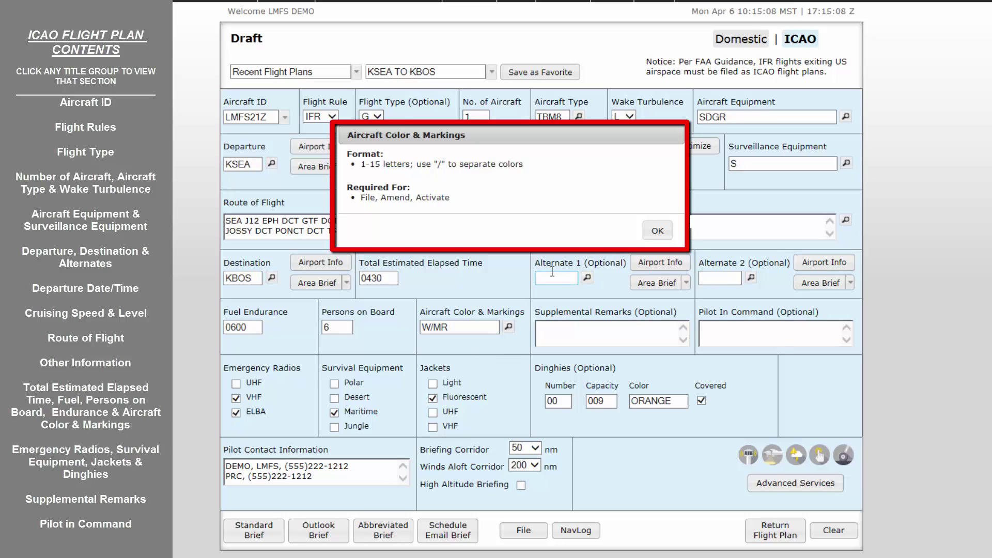
- Dismiss the Aircraft Color & Markings help to return to the full ICAO draft
{"action": "left_click", "coordinate": [649, 232]}
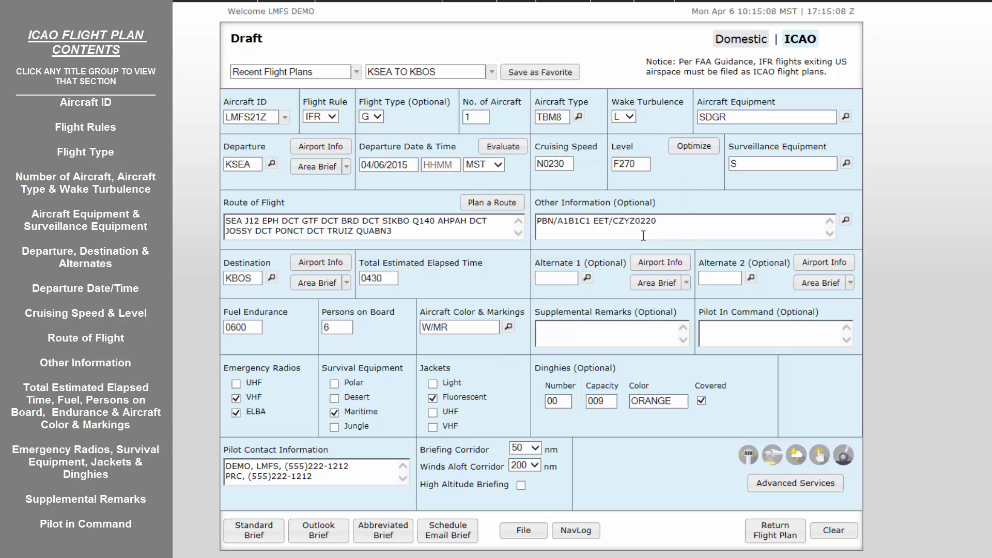